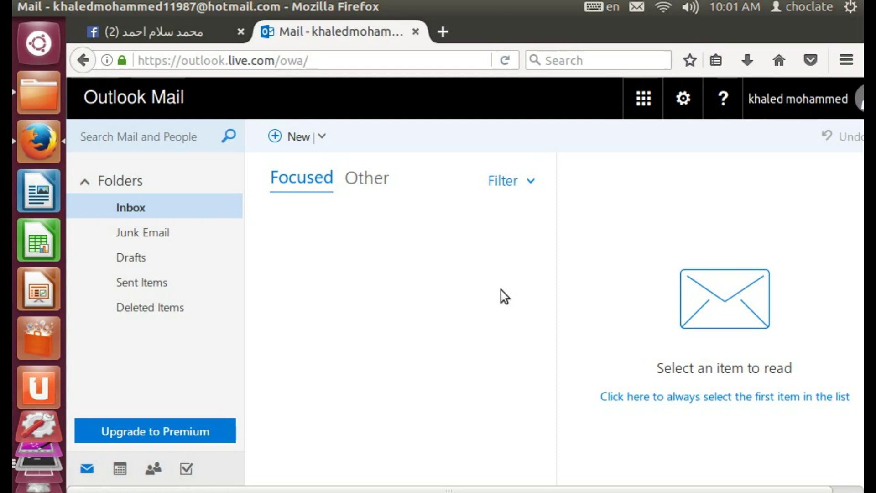
Switch to the Facebook profile tab in Firefox
click(163, 30)
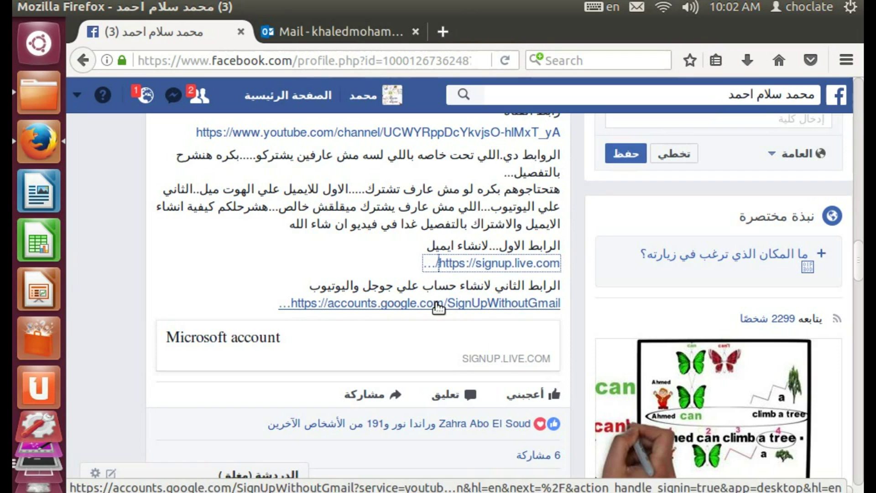
Follow the accounts.google.com/SignUpWithoutGmail link in the Facebook post
click(436, 303)
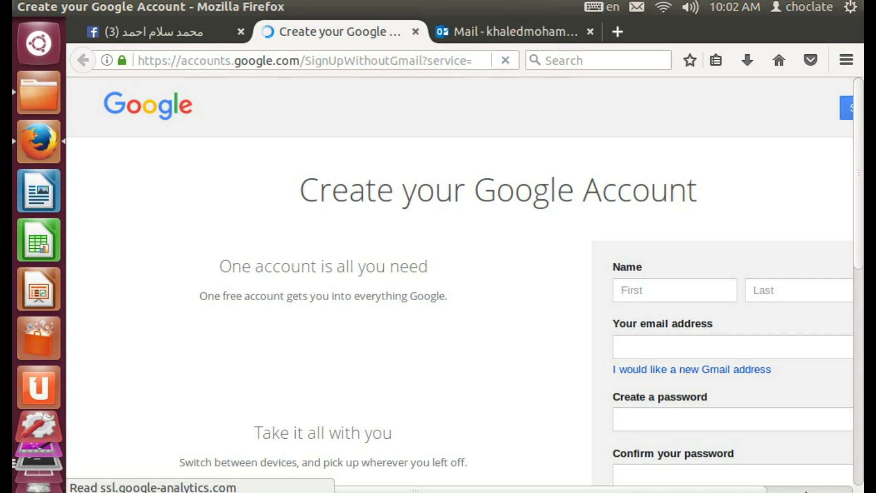
Enter the first name and accept the autocompleted last name
click(810, 489)
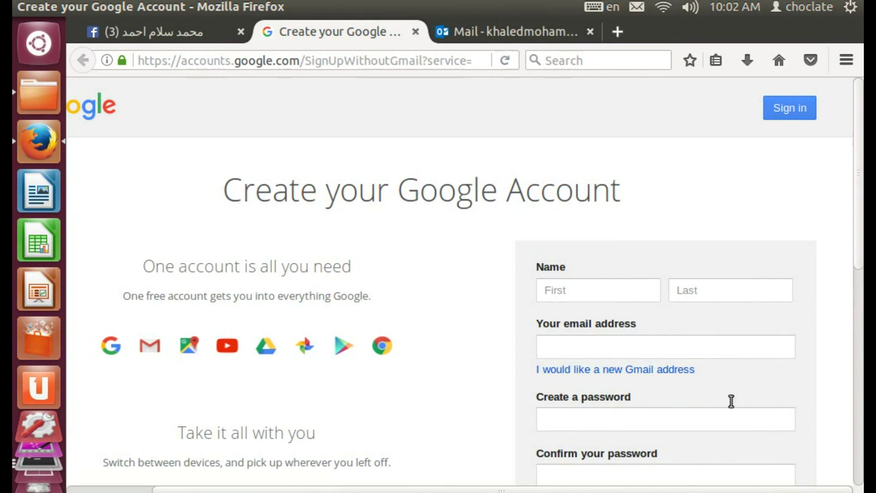
click(570, 290)
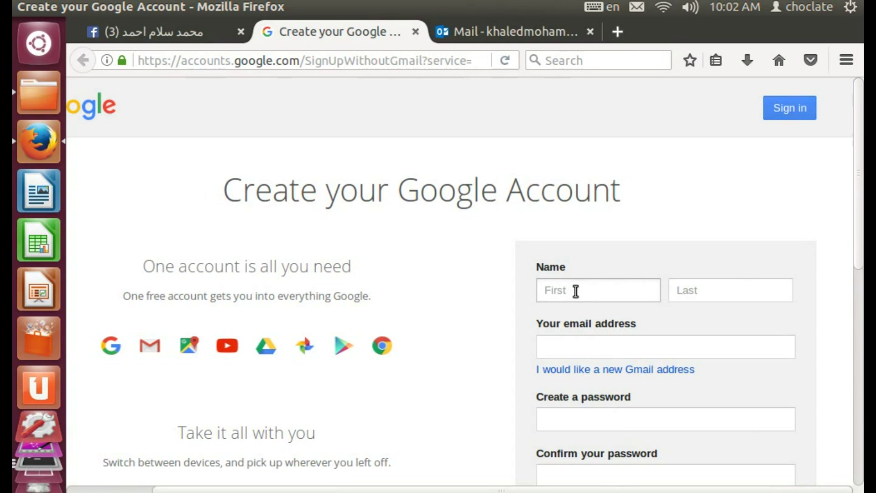
click(582, 292)
text(khaled)
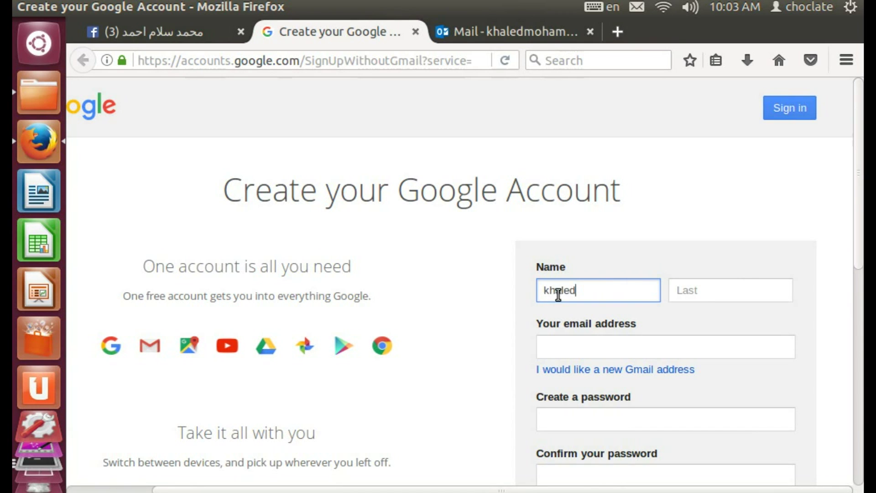
click(697, 291)
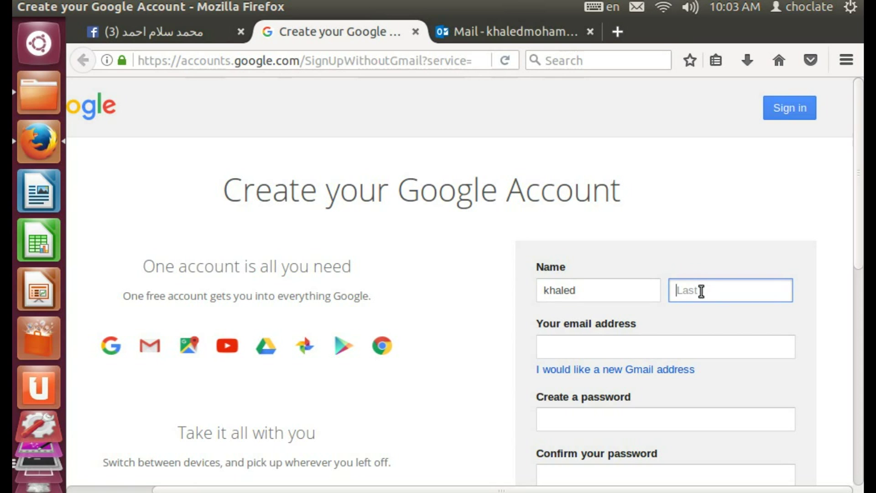
text(moh)
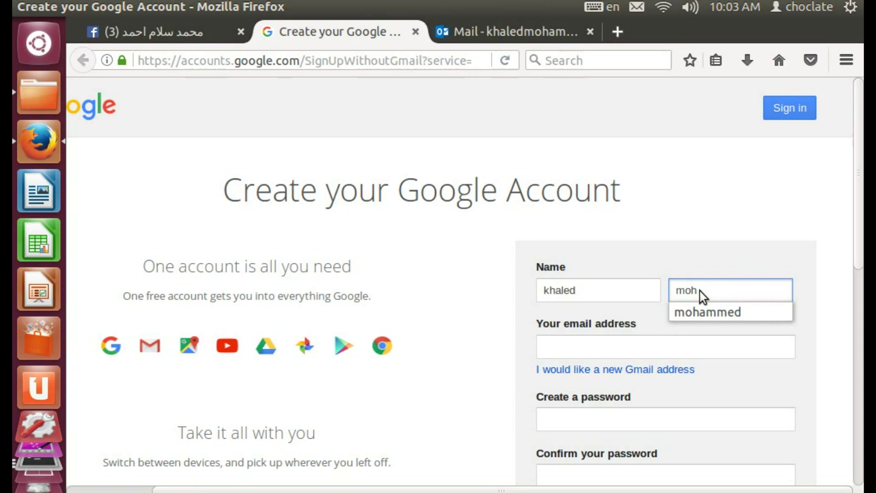
text(a)
click(707, 312)
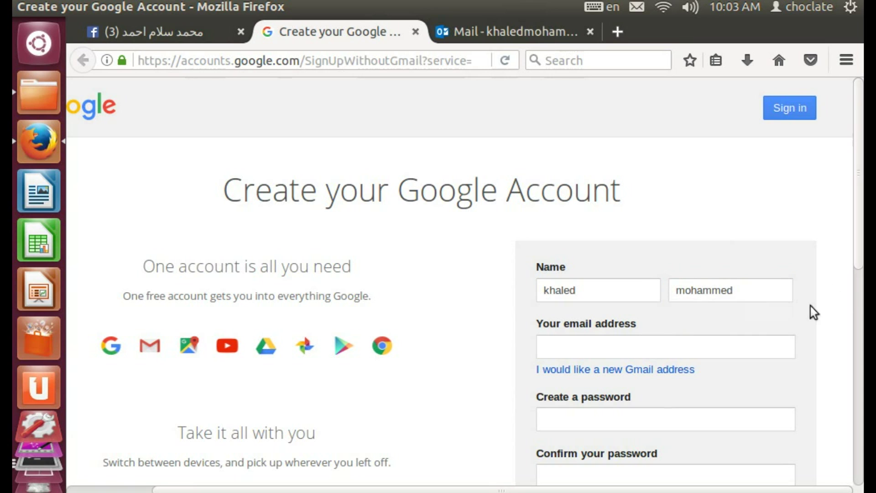
Enter the existing Hotmail address as the account's email
click(571, 347)
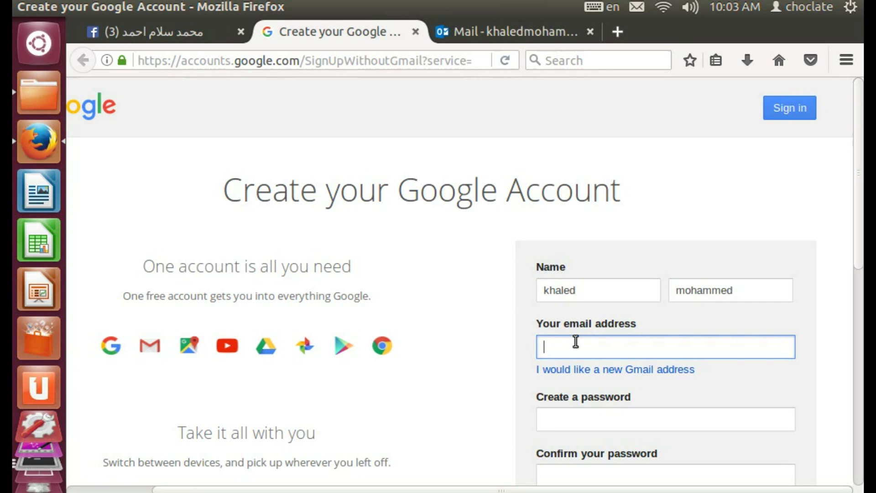
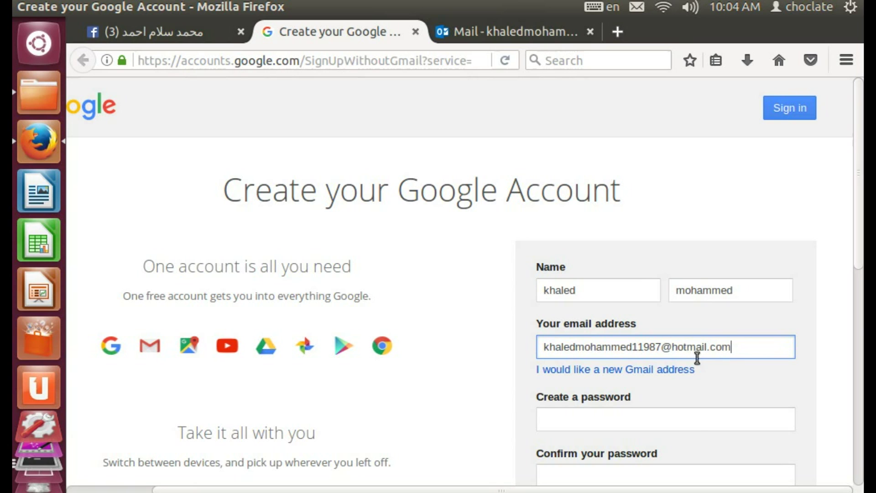
click(640, 420)
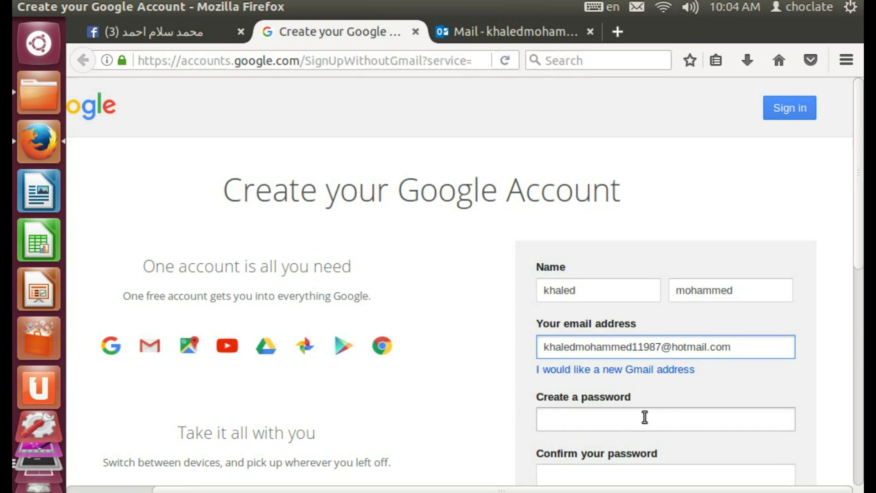
Type the account password into the Create password field
click(694, 356)
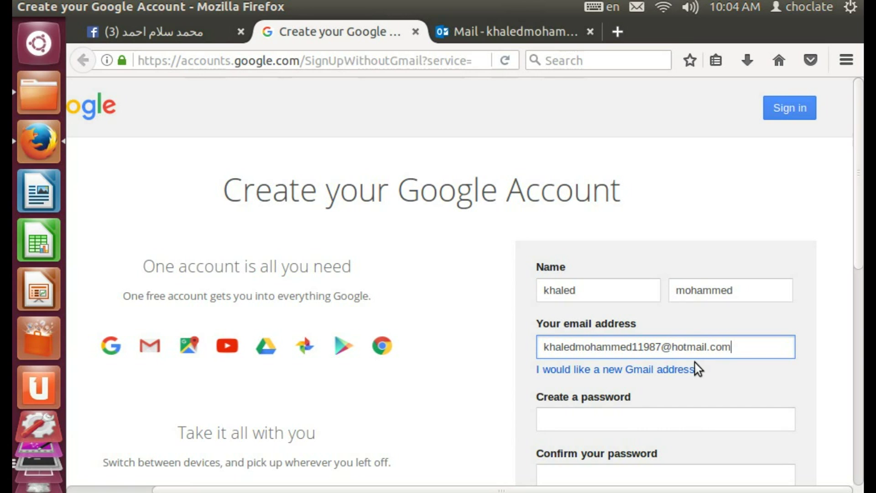
click(640, 421)
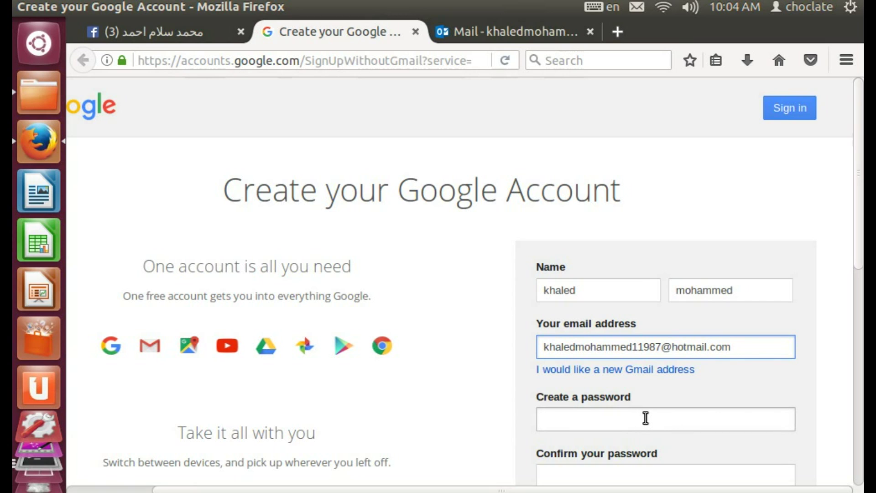
click(644, 417)
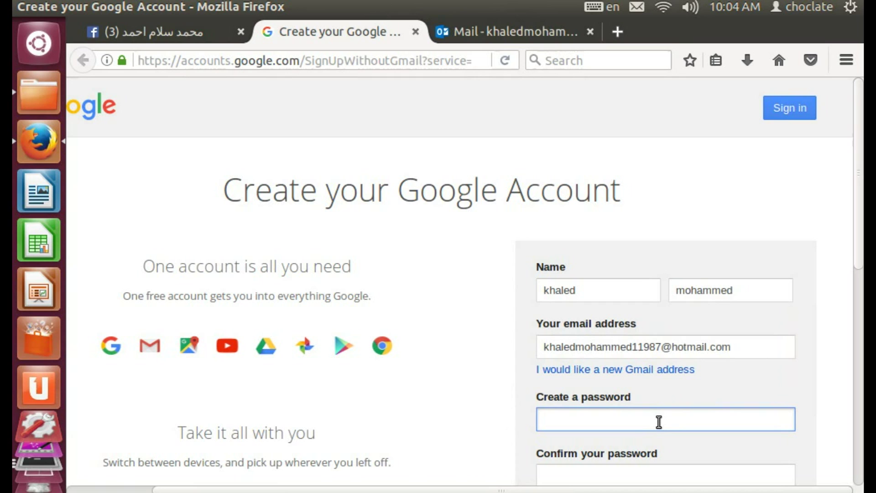
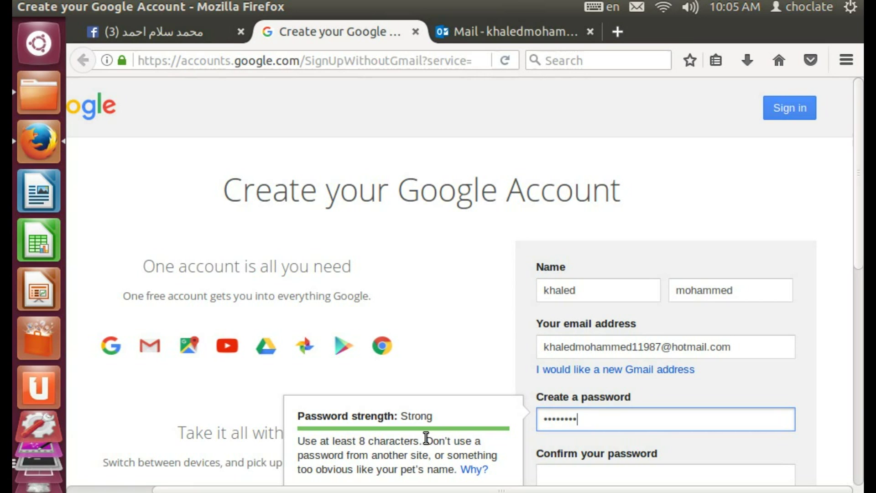
click(473, 365)
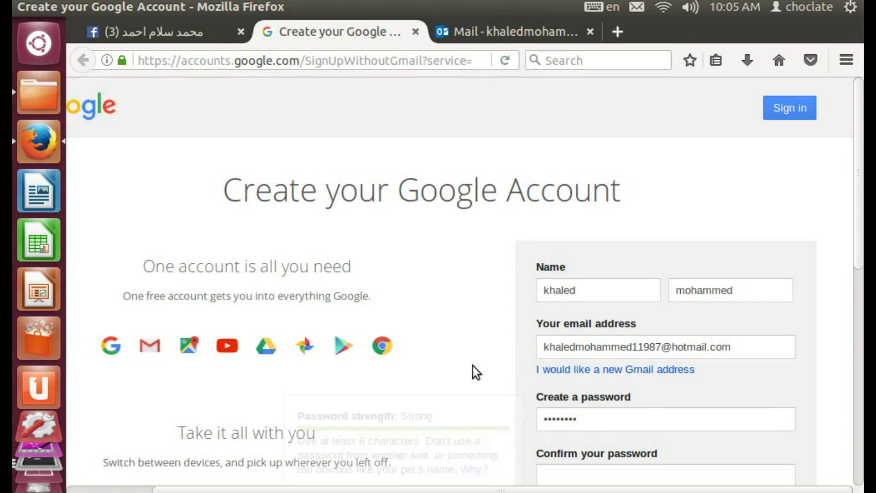
Paste the same password into the Confirm password field
scroll(473, 365, down, 2)
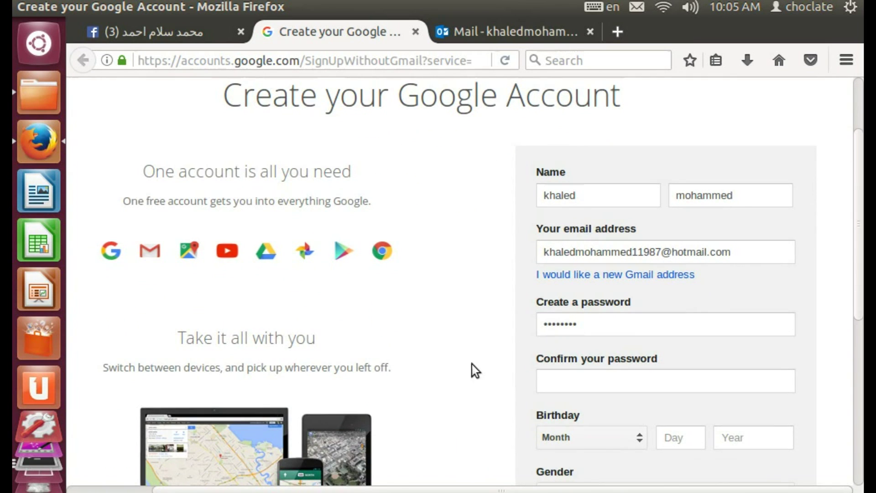
click(588, 383)
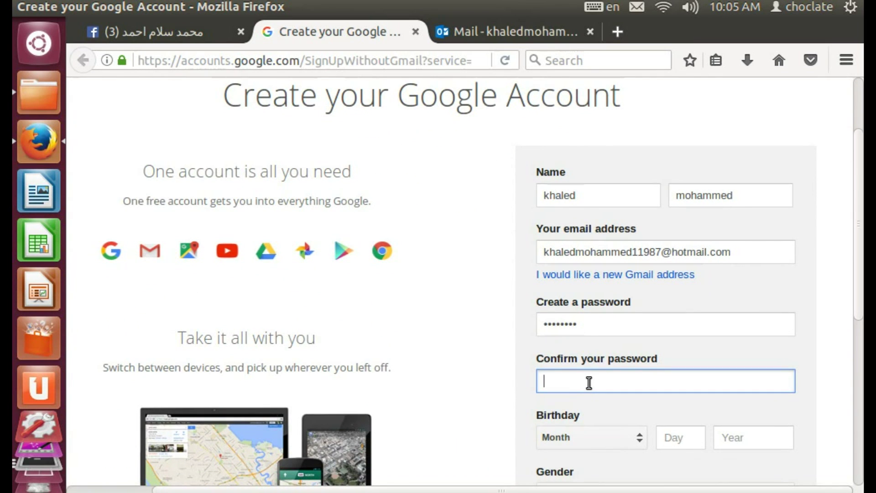
key(ctrl+v)
click(445, 386)
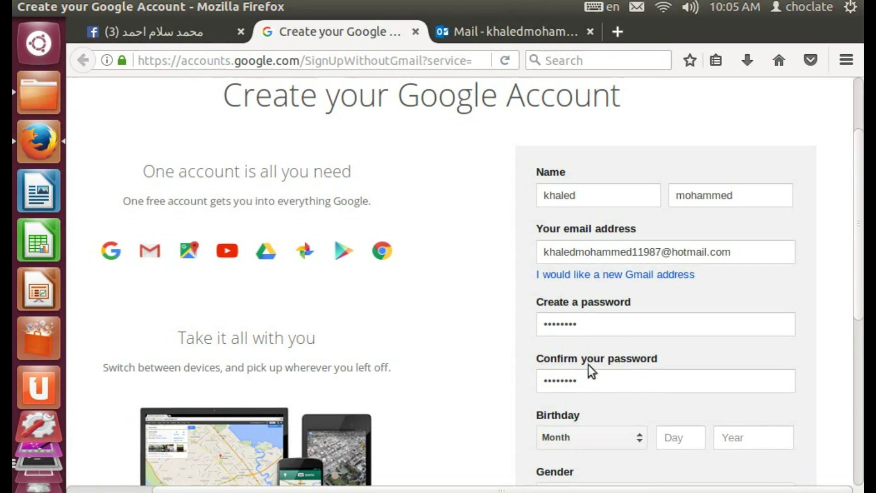
click(600, 324)
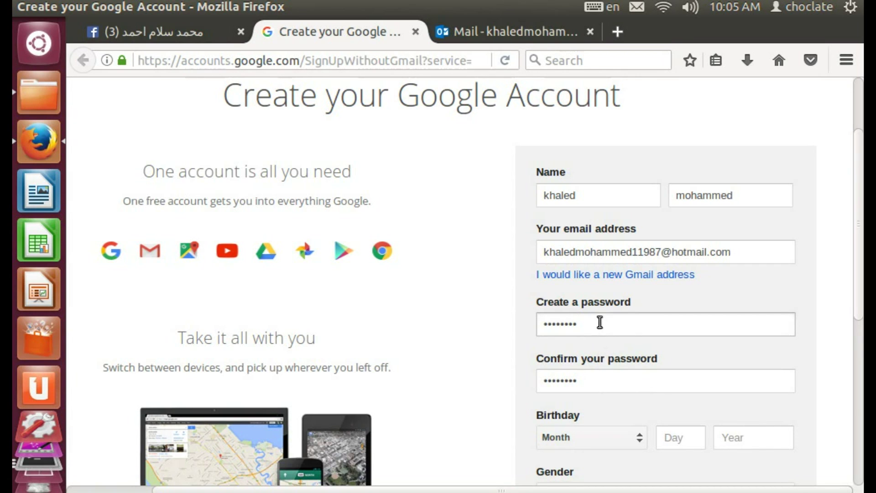
click(596, 379)
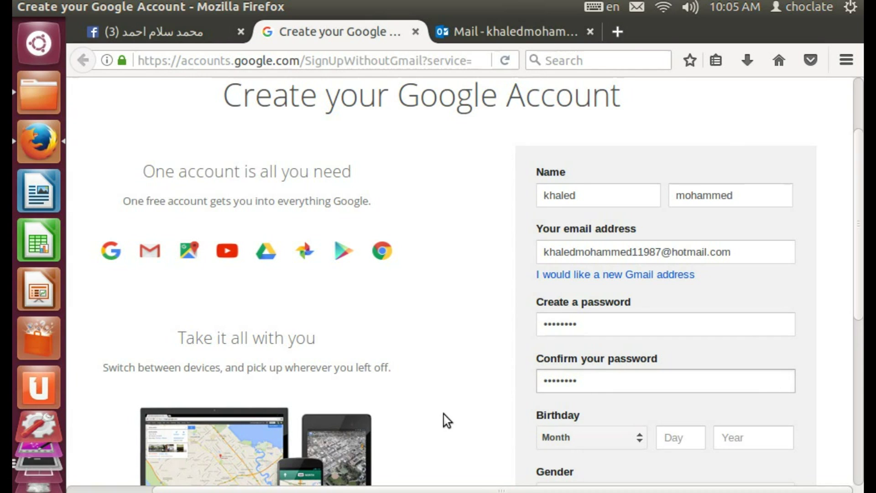
Set the birthday to March 1, 1987 and the gender to Male
scroll(445, 413, down, 4)
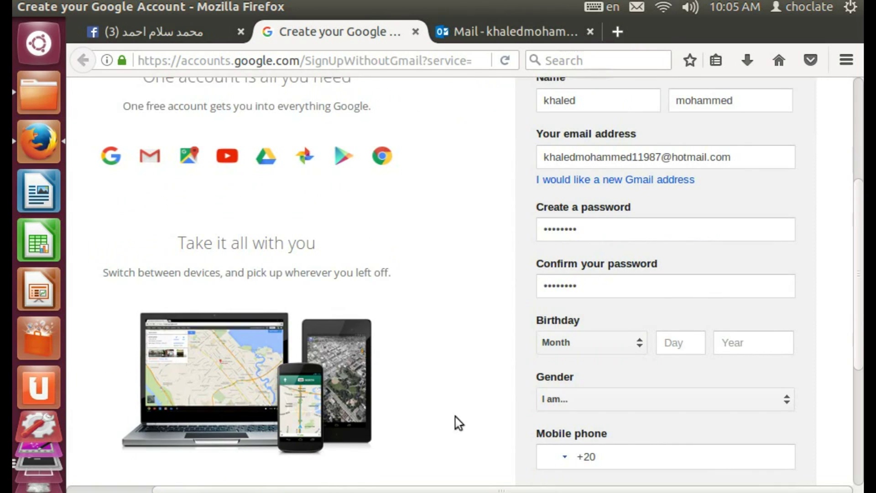
click(642, 344)
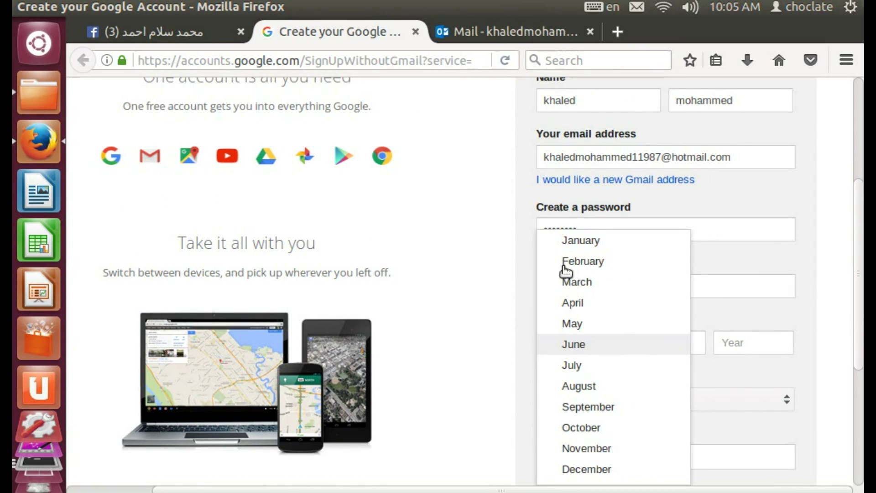
click(589, 281)
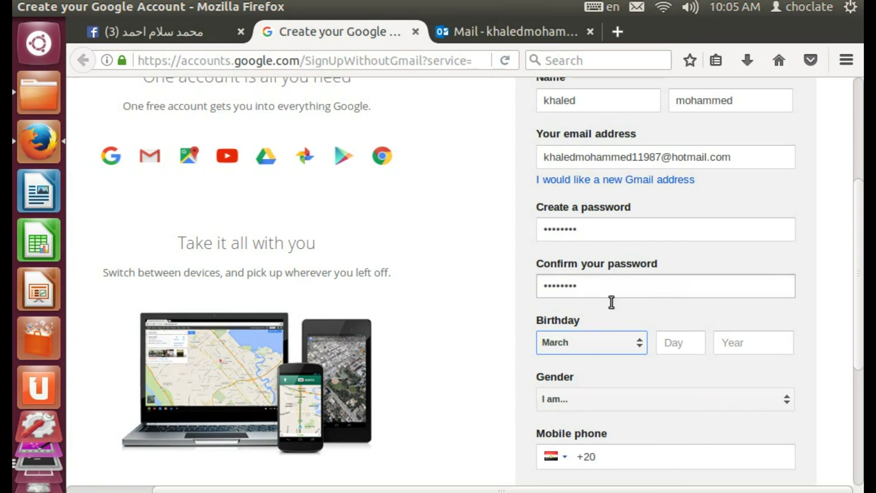
click(674, 344)
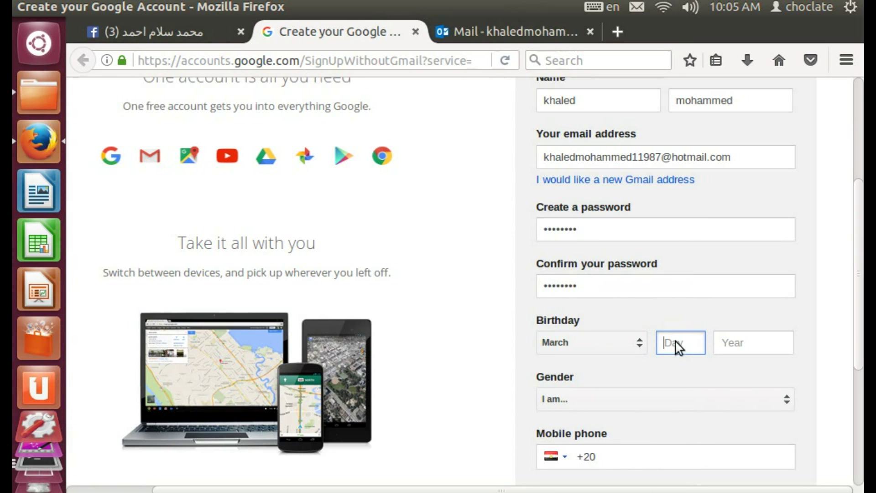
text(1)
click(735, 350)
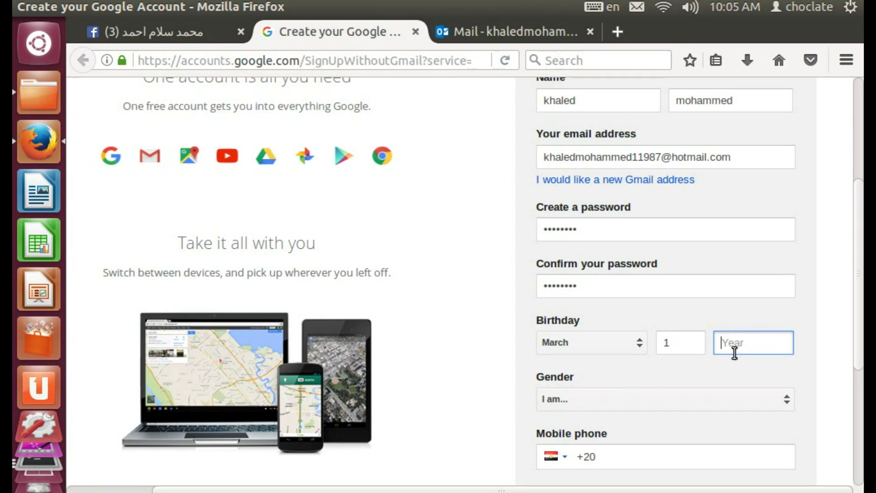
text(1987)
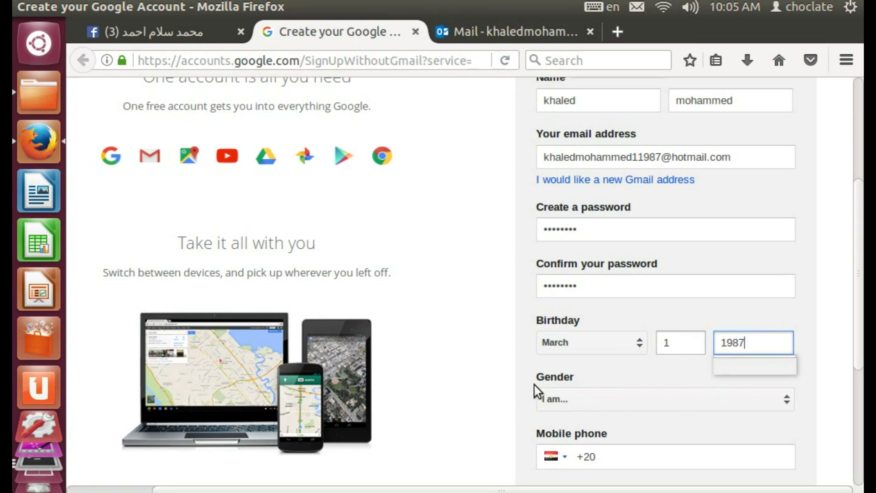
click(786, 401)
click(786, 401)
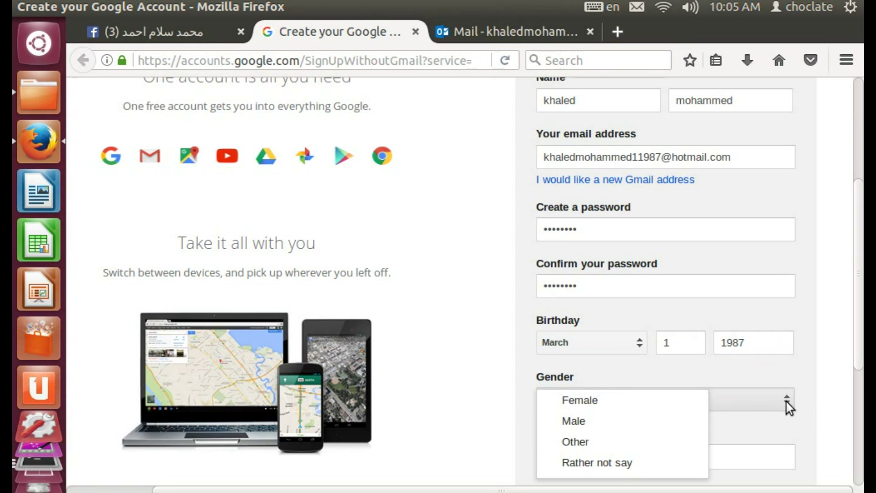
click(582, 426)
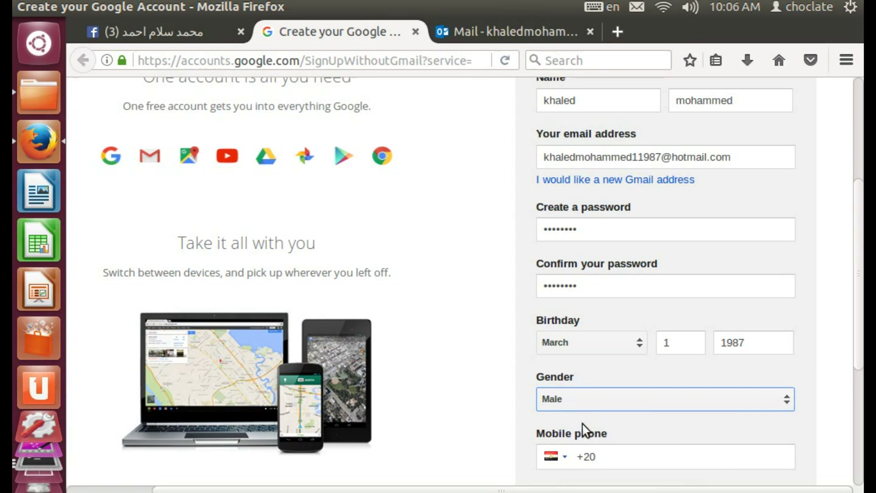
Enter the mobile phone number and keep Egypt as the location
scroll(458, 344, down, 5)
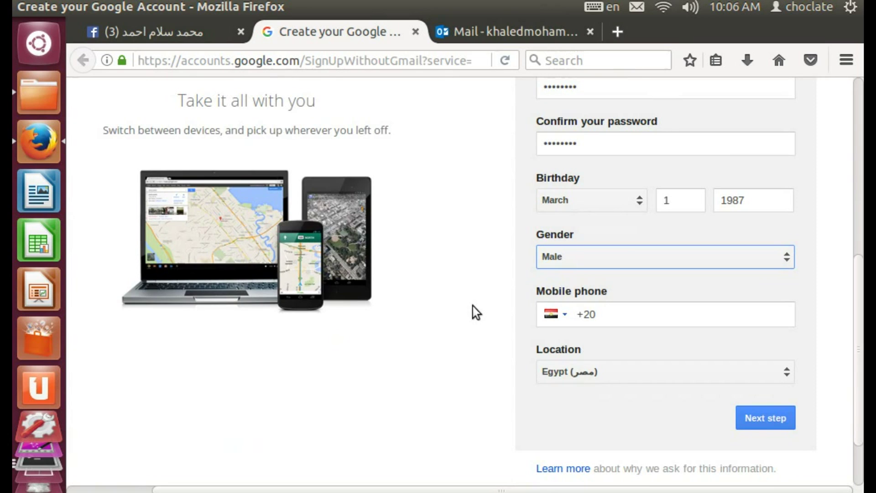
click(617, 322)
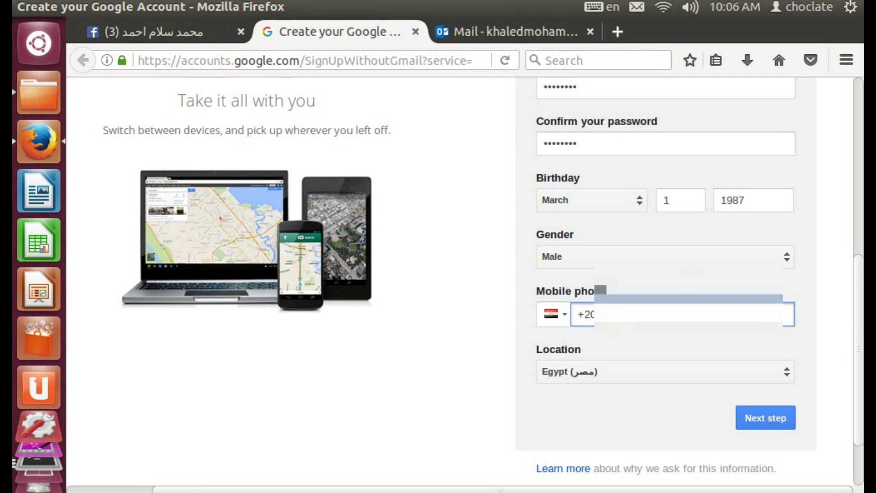
text(10012)
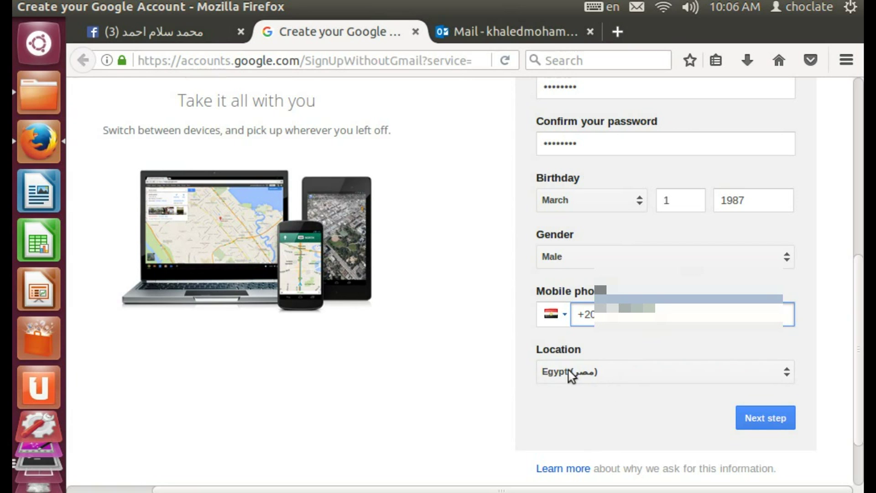
click(593, 371)
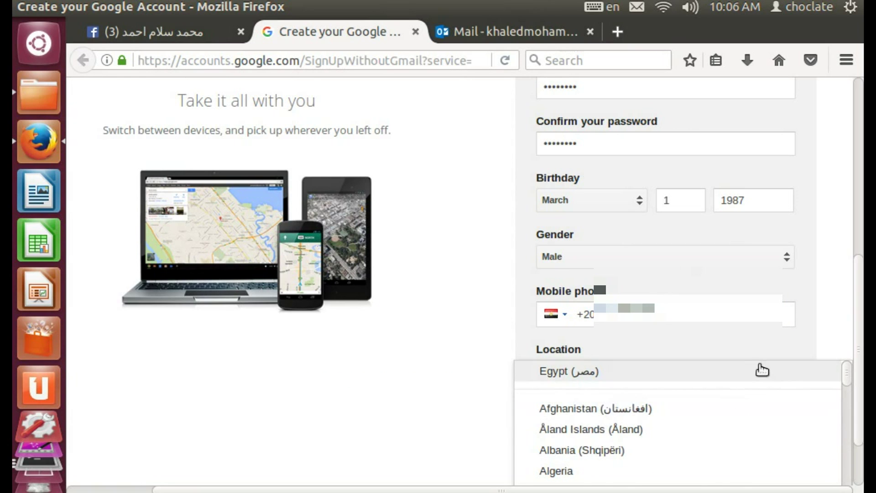
scroll(602, 460, down, 3)
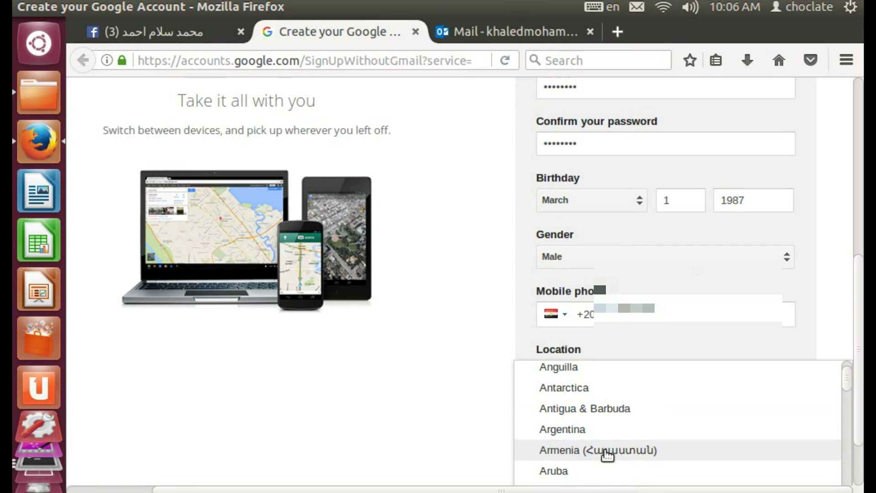
scroll(607, 454, up, 1)
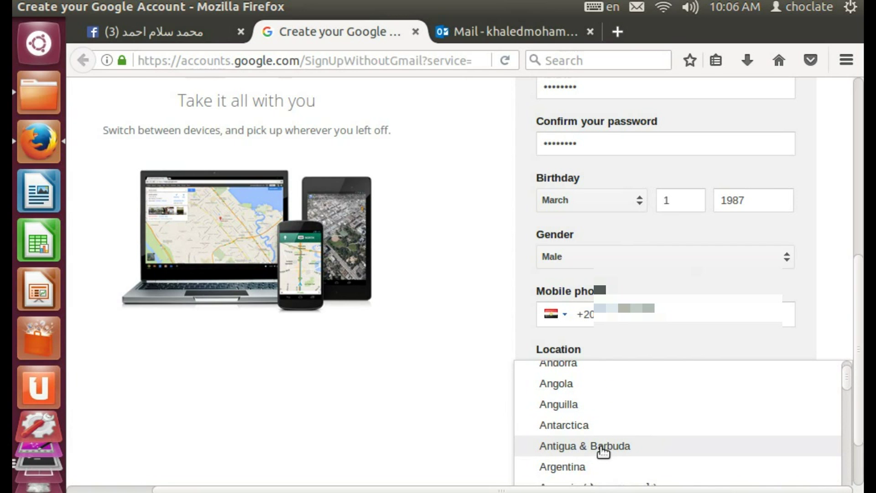
scroll(661, 447, down, 15)
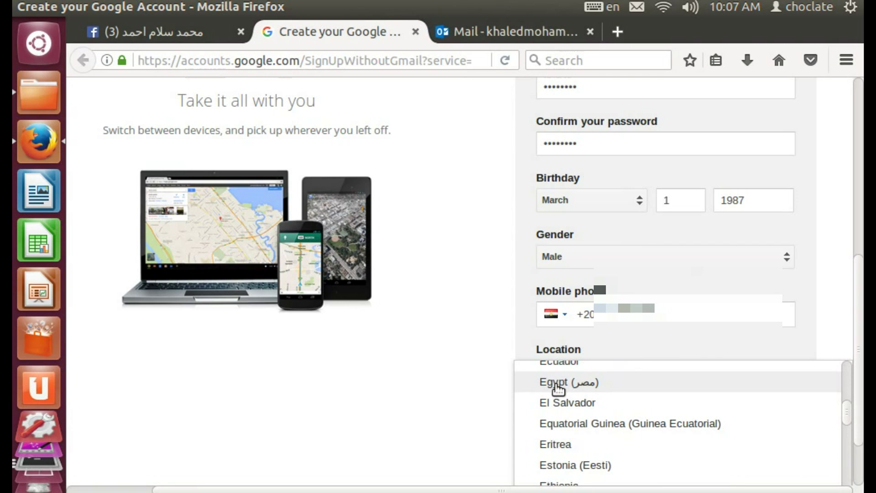
click(556, 384)
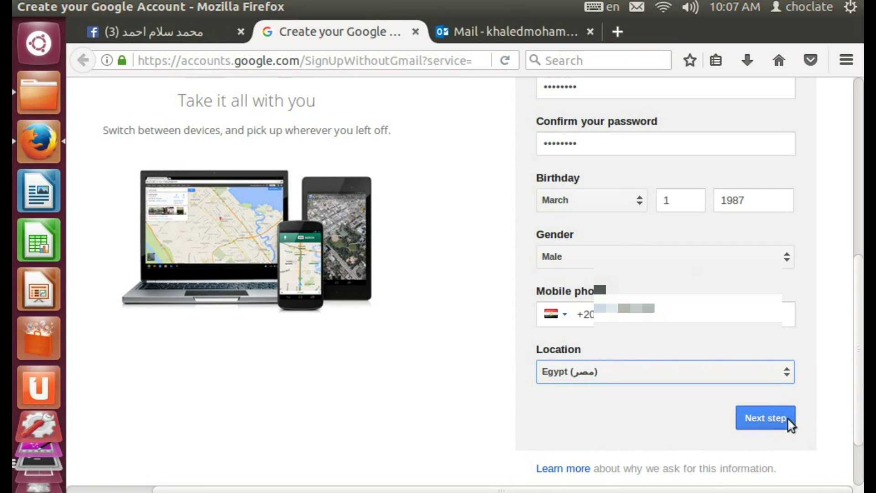
Submit the sign-up details, decline saving the login, and agree to Privacy and Terms
click(764, 417)
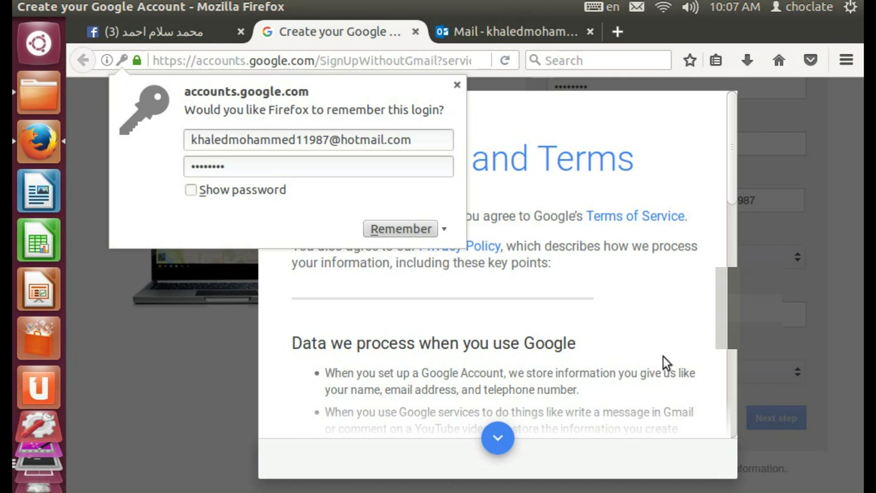
click(456, 84)
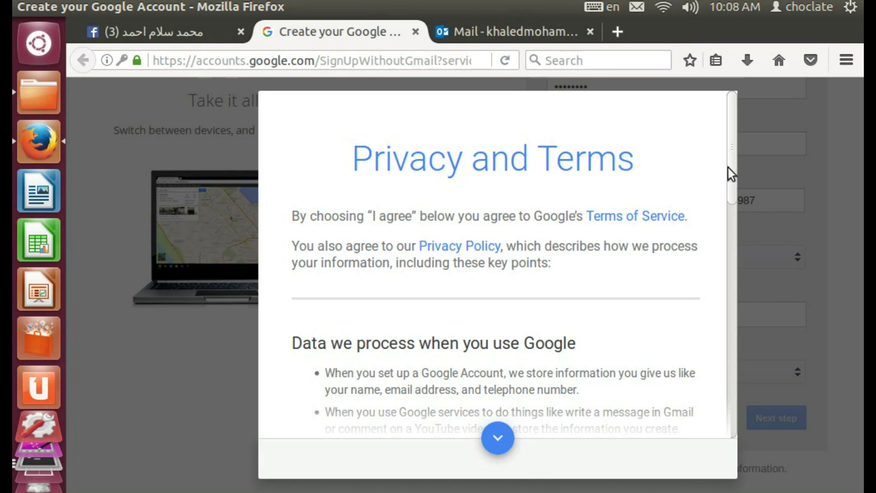
drag(732, 173, 725, 434)
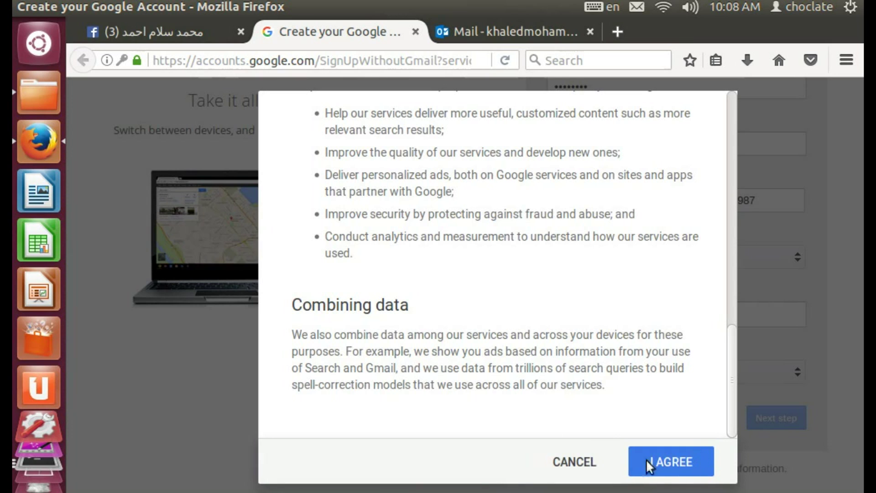
click(675, 459)
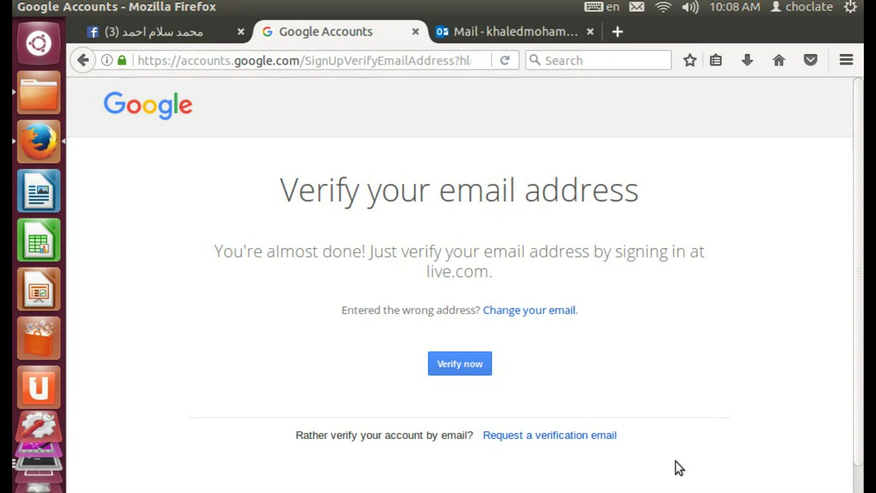
Verify the email at live.com by allowing access, then continue to YouTube
click(467, 363)
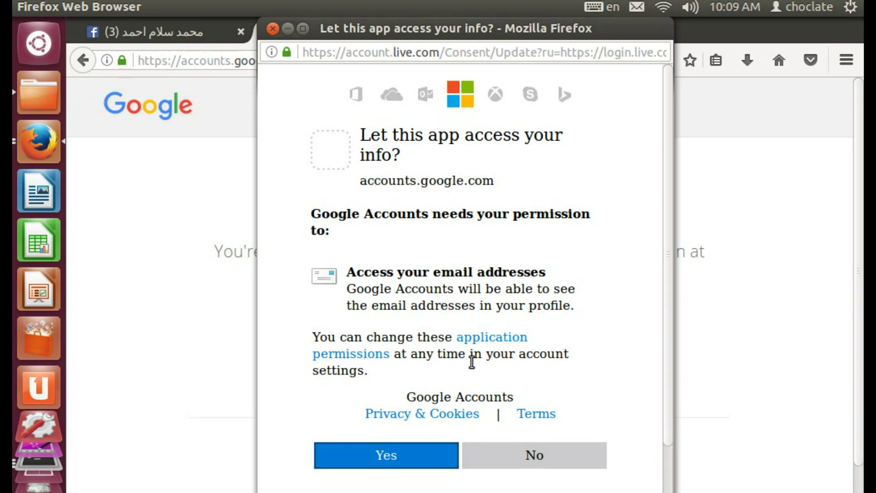
click(393, 456)
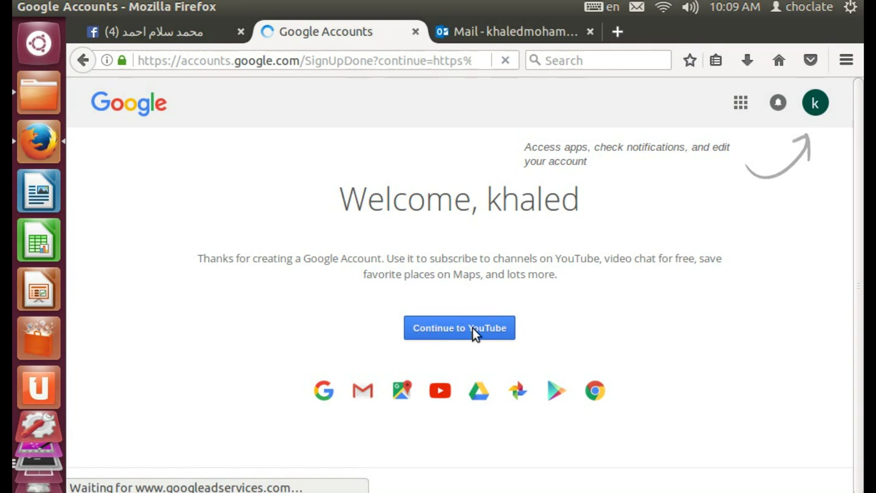
click(473, 328)
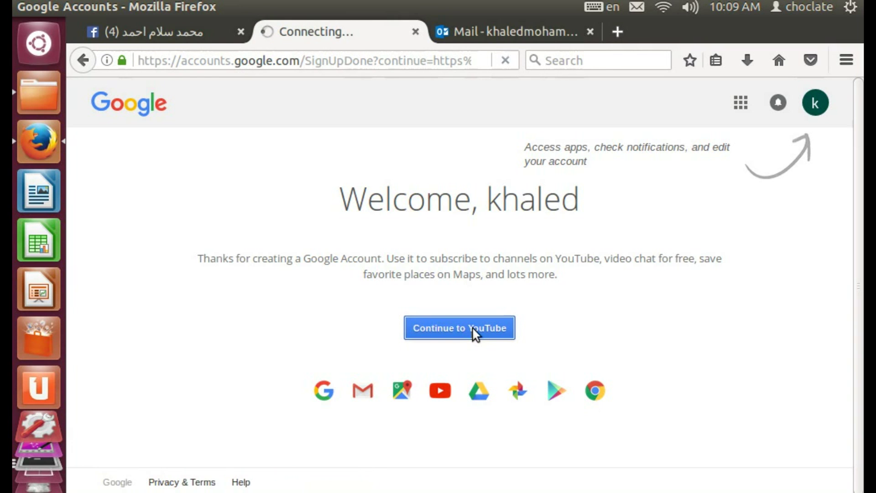